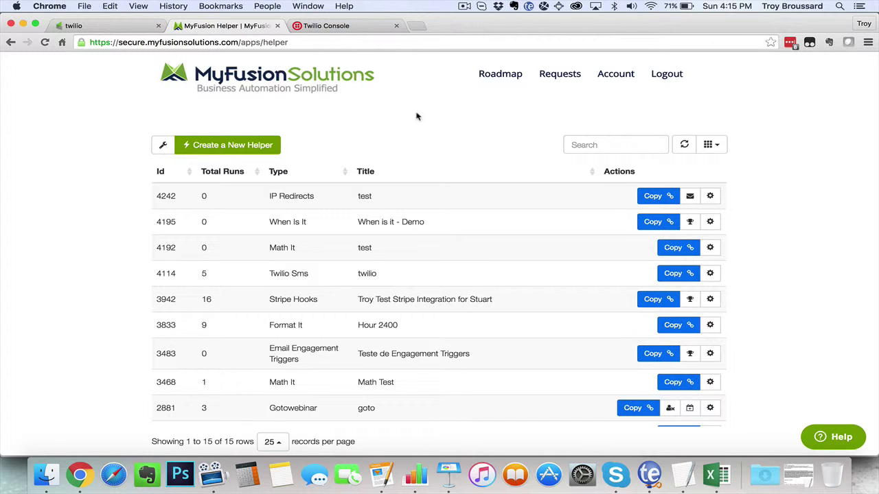
Start a new Twilio SMS helper named 'Twilio SMS Demo'
{"action": "left_click", "coordinate": [242, 145]}
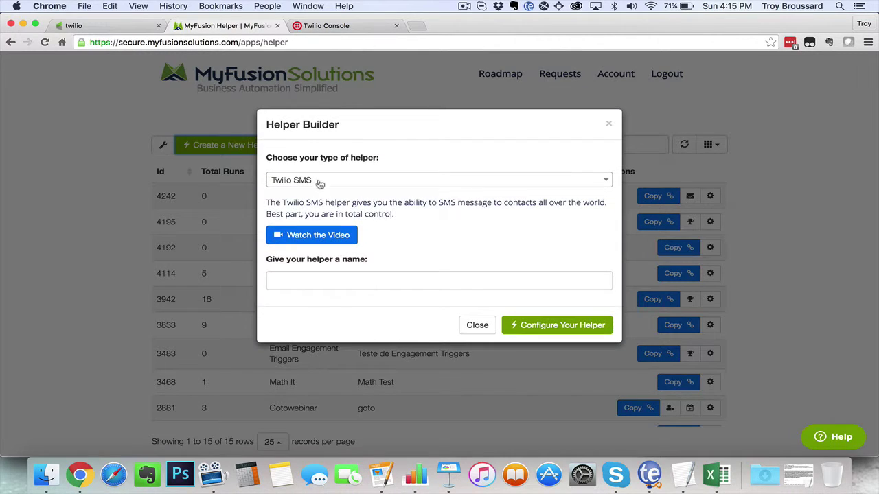
{"action": "left_click", "coordinate": [320, 182]}
{"action": "left_click", "coordinate": [318, 290]}
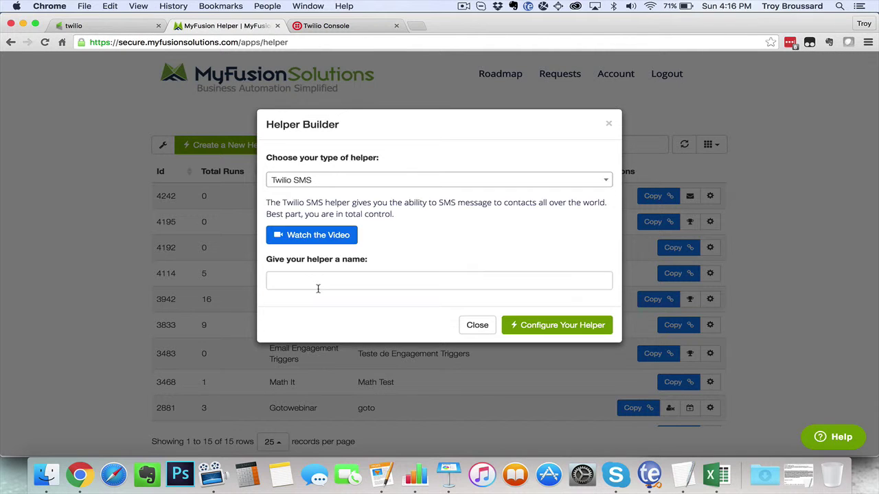
{"action": "left_click", "coordinate": [326, 277]}
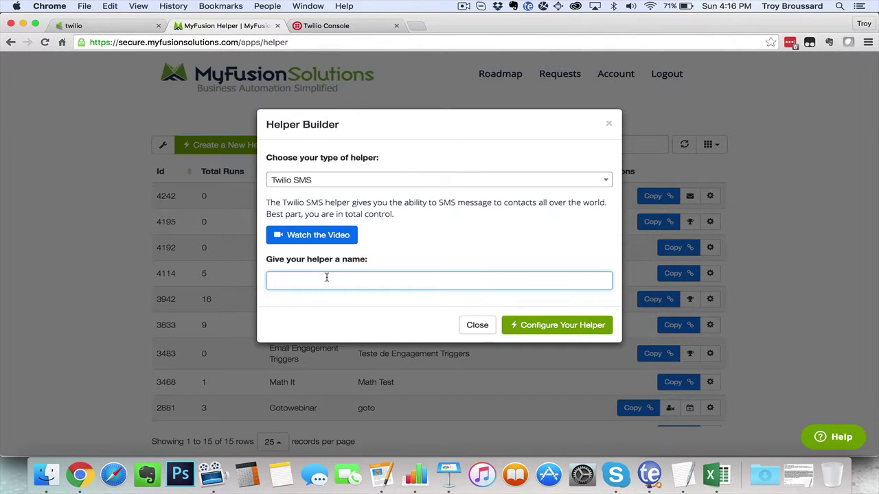
{"action": "type", "text": "twilio SMS Demo"}
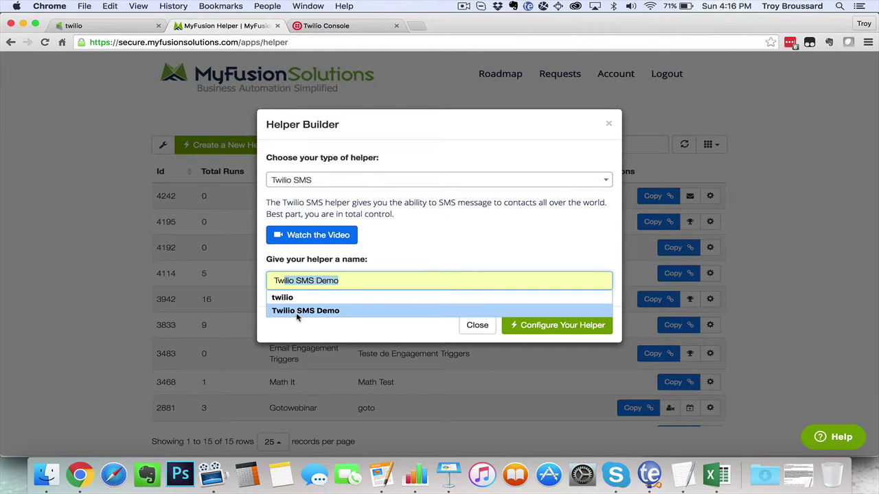
{"action": "left_click", "coordinate": [296, 313]}
Continue to the helper's configuration and check the Twilio account list without choosing one
{"action": "left_click", "coordinate": [567, 332]}
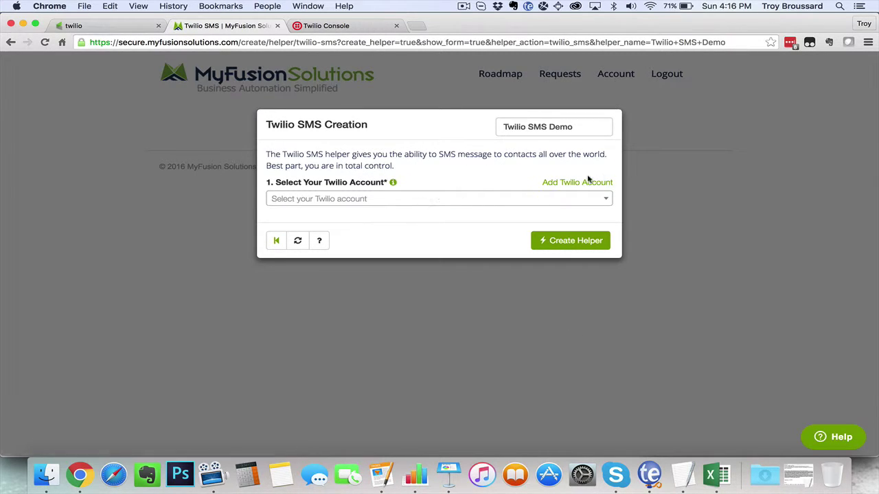
{"action": "left_click", "coordinate": [470, 198]}
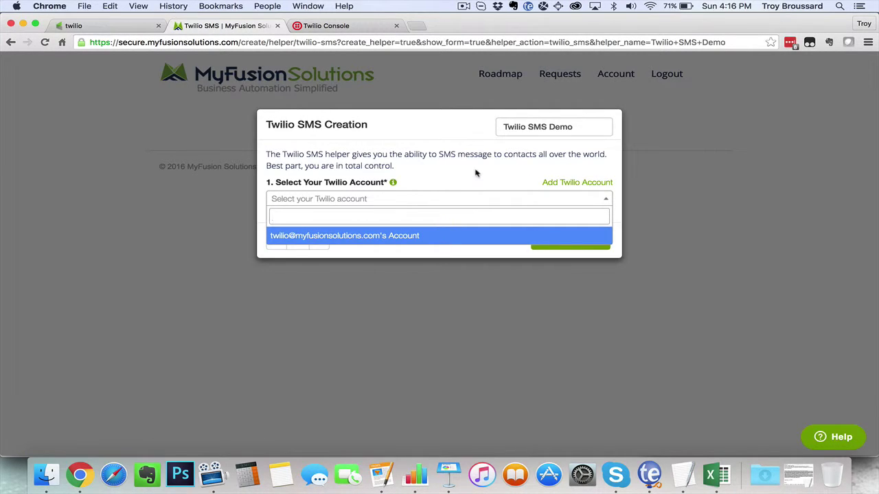
{"action": "left_click", "coordinate": [437, 210]}
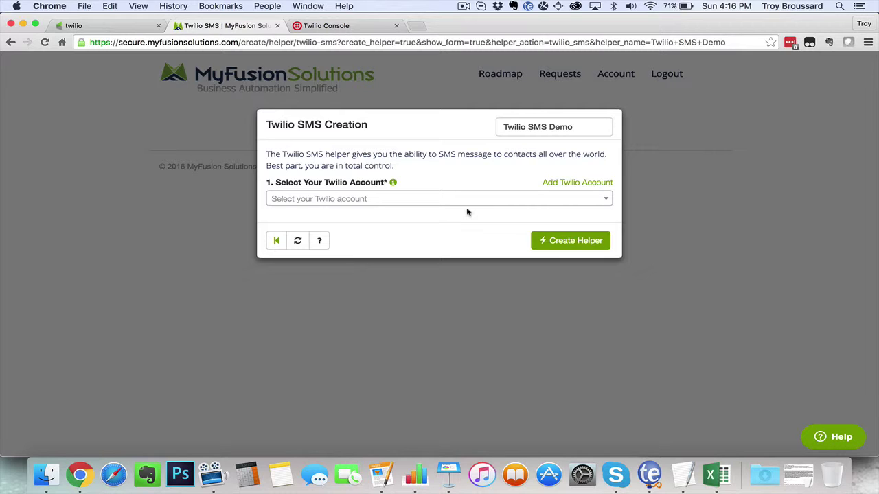
Open the Add a Twilio Account form, then bring up the Twilio Console dashboard
{"action": "left_click", "coordinate": [570, 183]}
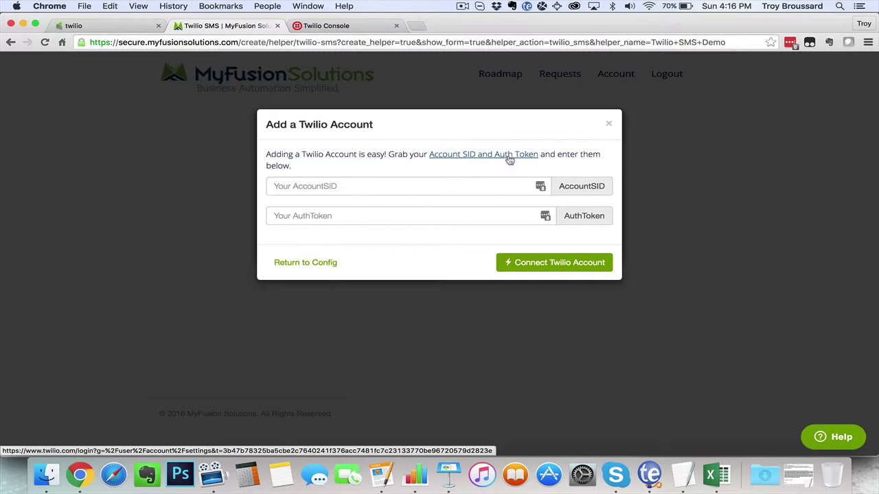
{"action": "left_click", "coordinate": [355, 28]}
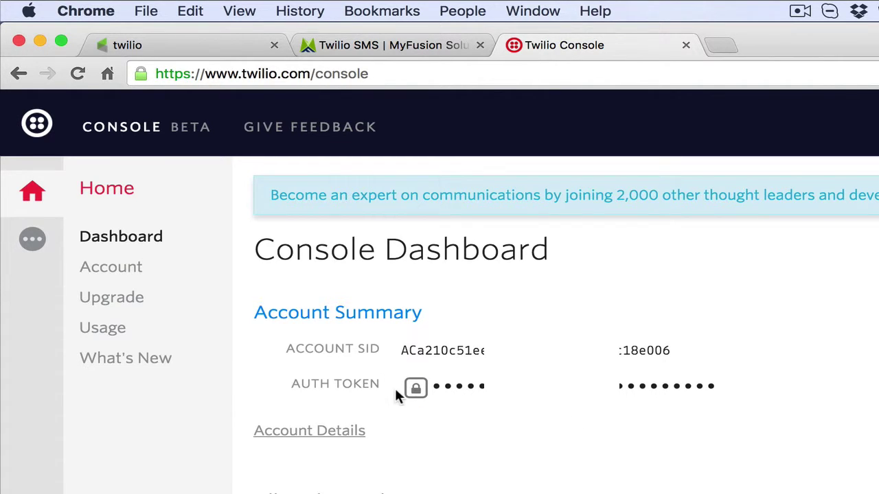
Reveal the auth token, select the Account SID and auth token, then return to MyFusion Helper
{"action": "left_click", "coordinate": [415, 390]}
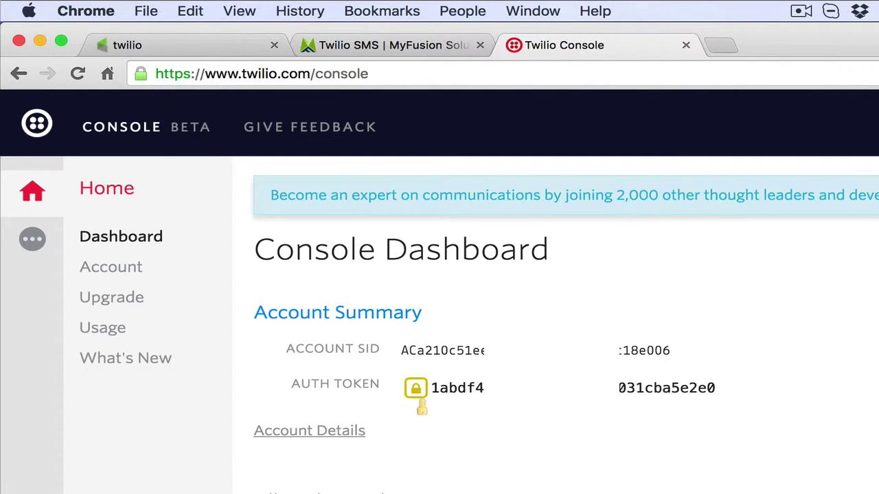
{"action": "double_click", "coordinate": [448, 350]}
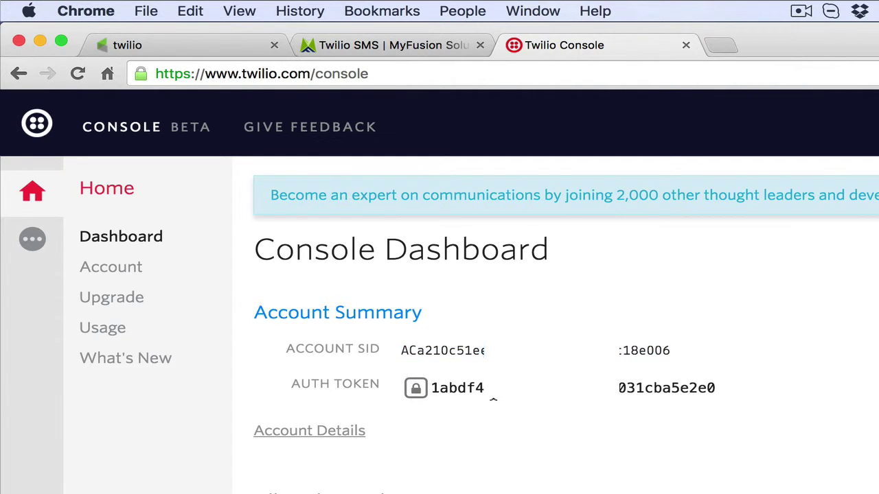
{"action": "double_click", "coordinate": [492, 398]}
{"action": "left_click", "coordinate": [385, 47]}
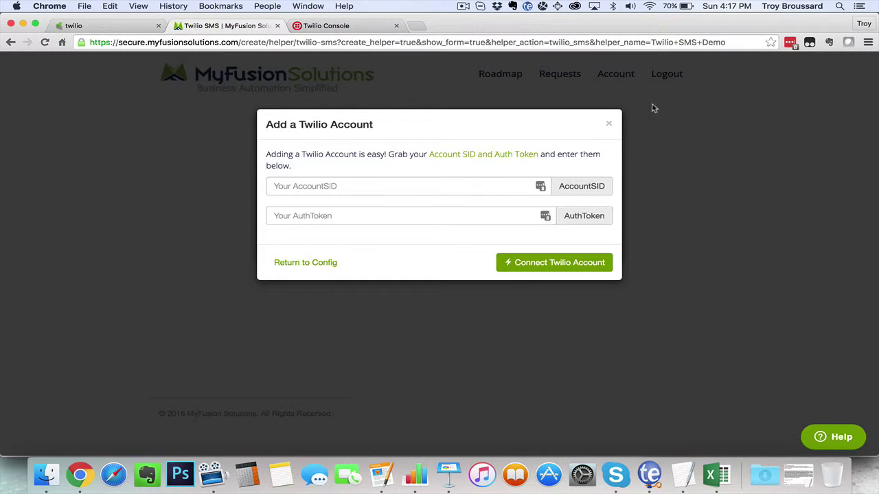
Close the Add a Twilio Account dialog to get back to the Twilio SMS Demo form
{"action": "left_click", "coordinate": [609, 125]}
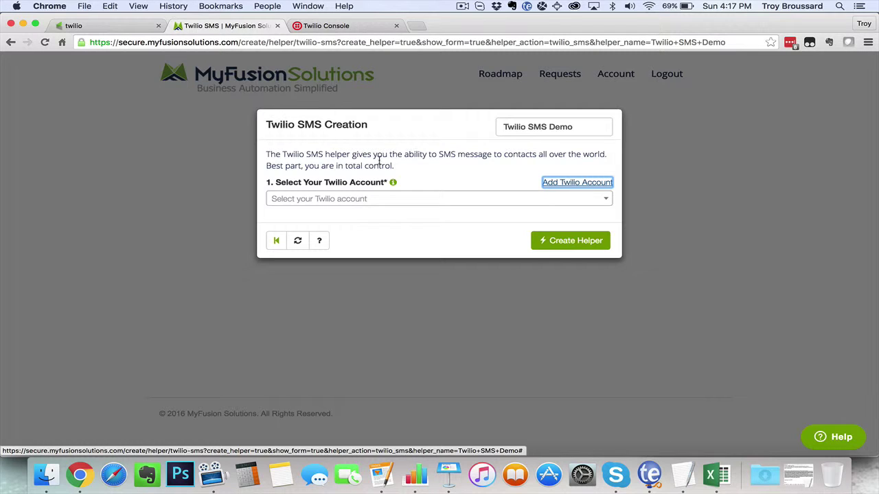
Use the connected Twilio account and send from its first phone number
{"action": "left_click", "coordinate": [378, 200]}
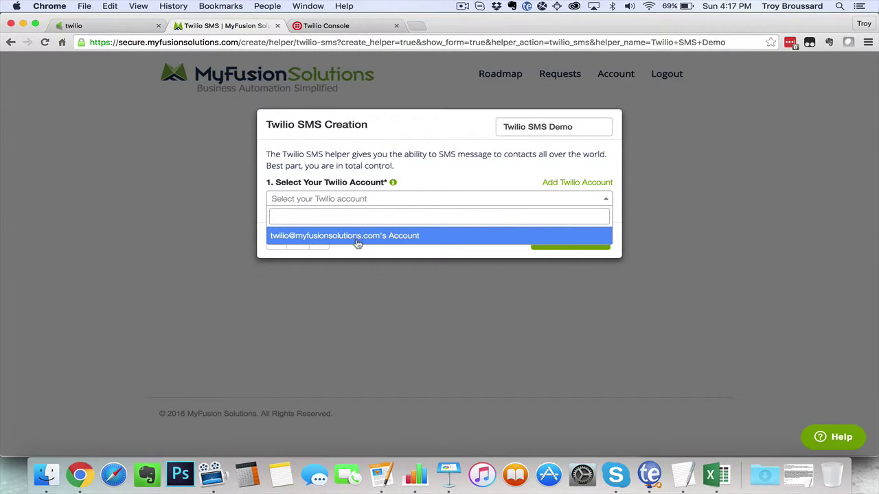
{"action": "left_click", "coordinate": [358, 237]}
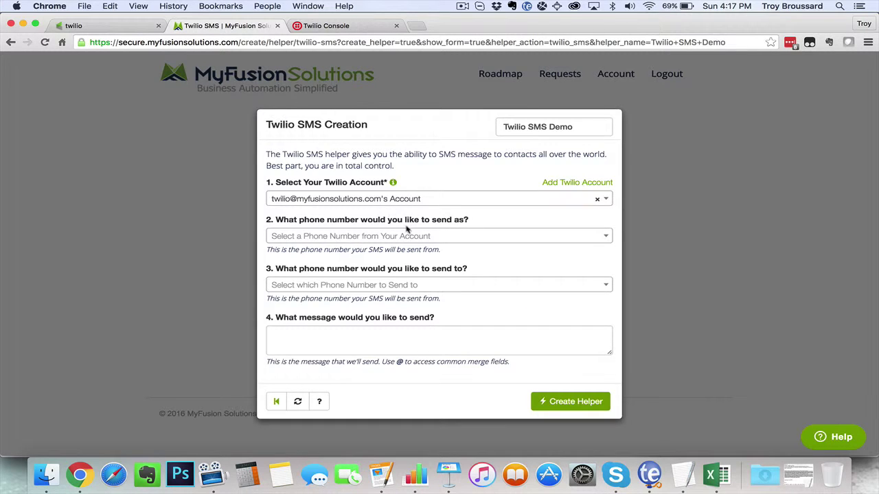
{"action": "left_click", "coordinate": [406, 237]}
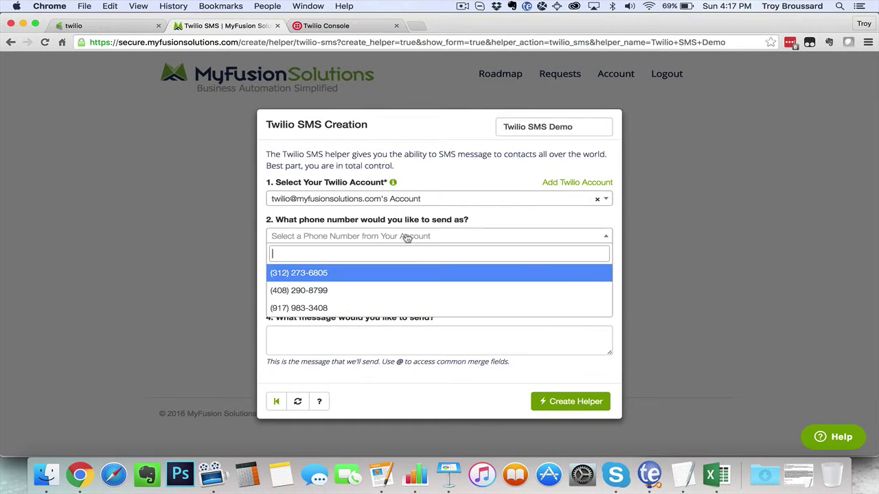
{"action": "left_click", "coordinate": [324, 272]}
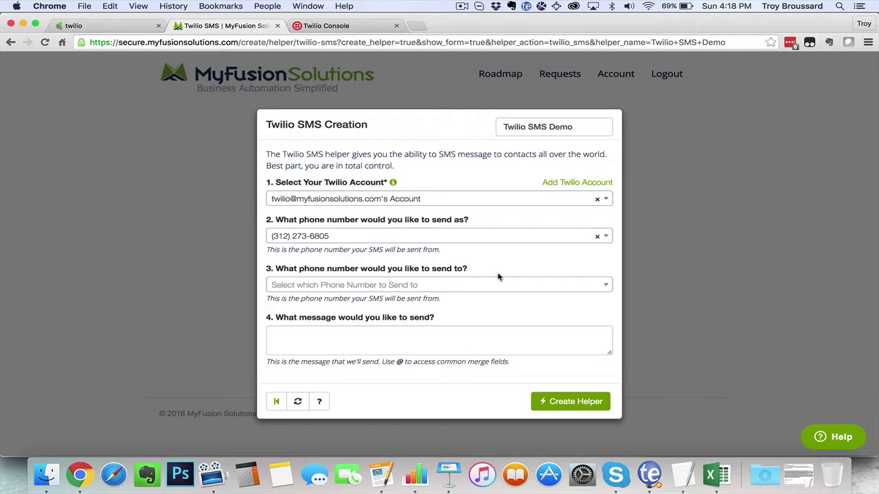
Set the SMS recipient field to Contact - Phone1
{"action": "left_click", "coordinate": [361, 288]}
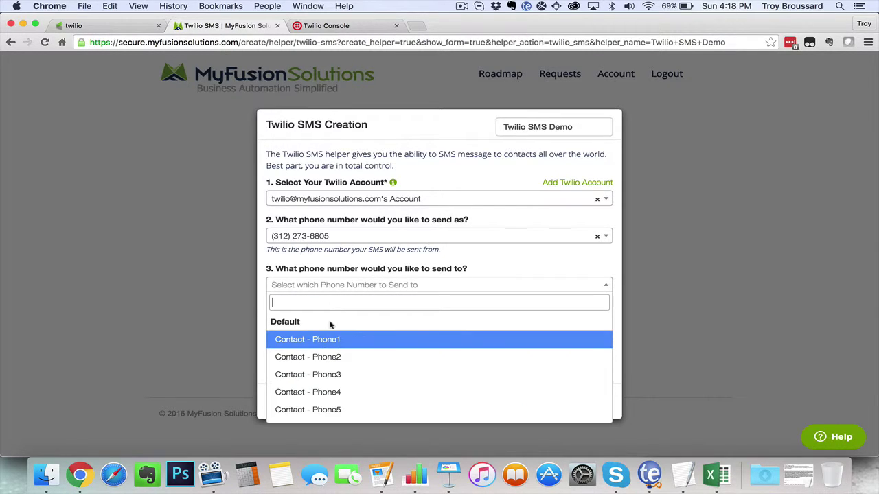
{"action": "scroll", "coordinate": [346, 346], "scroll_direction": "down", "scroll_amount": 2}
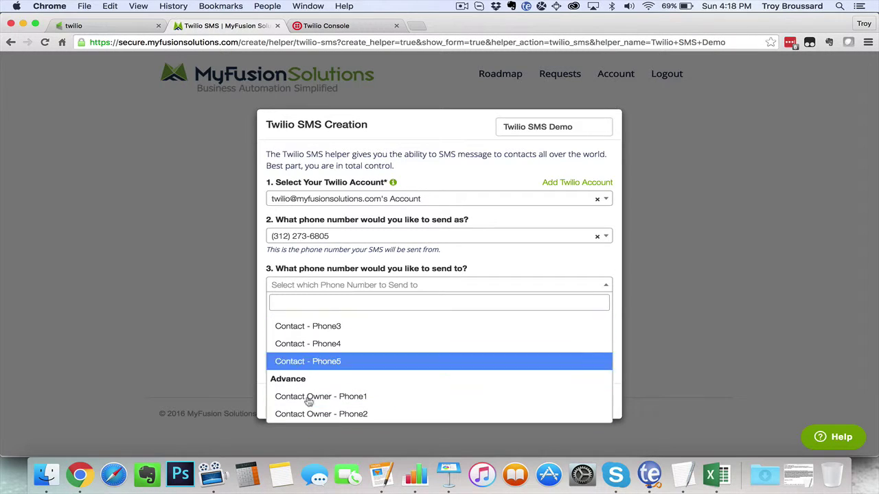
{"action": "scroll", "coordinate": [360, 357], "scroll_direction": "up", "scroll_amount": 3}
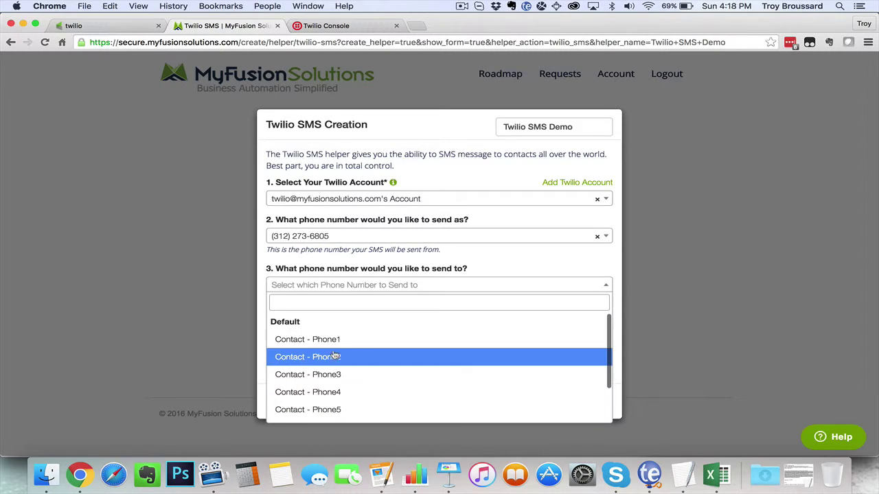
{"action": "left_click", "coordinate": [315, 340]}
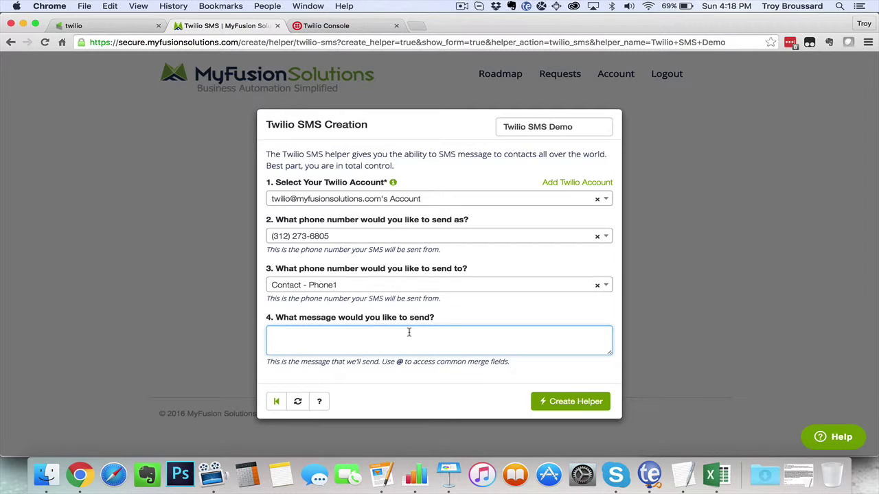
{"action": "type", "text": "Hey"}
{"action": "type", "text": "@"}
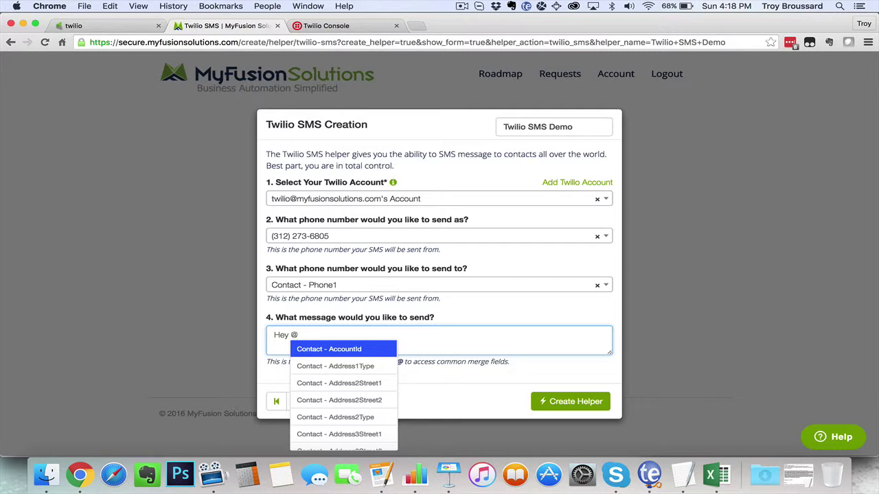
{"action": "type", "text": "fir"}
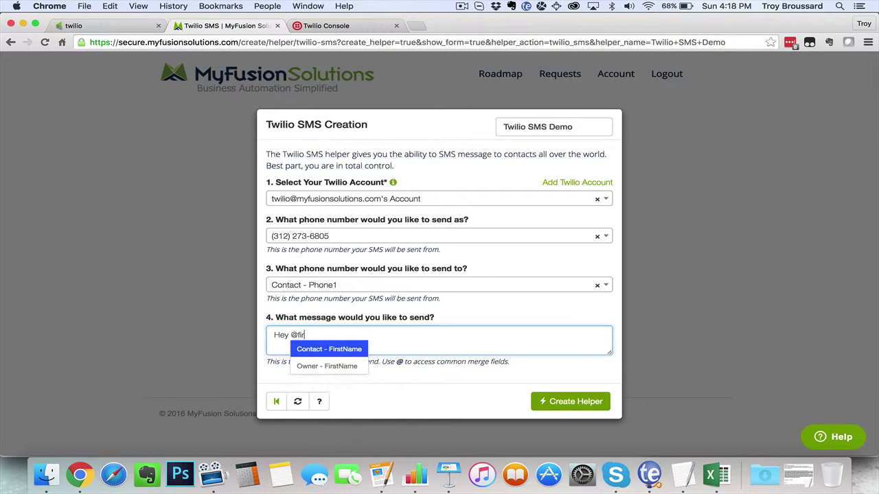
{"action": "left_click", "coordinate": [343, 352]}
{"action": "left_click", "coordinate": [317, 337]}
{"action": "double_click", "coordinate": [317, 337]}
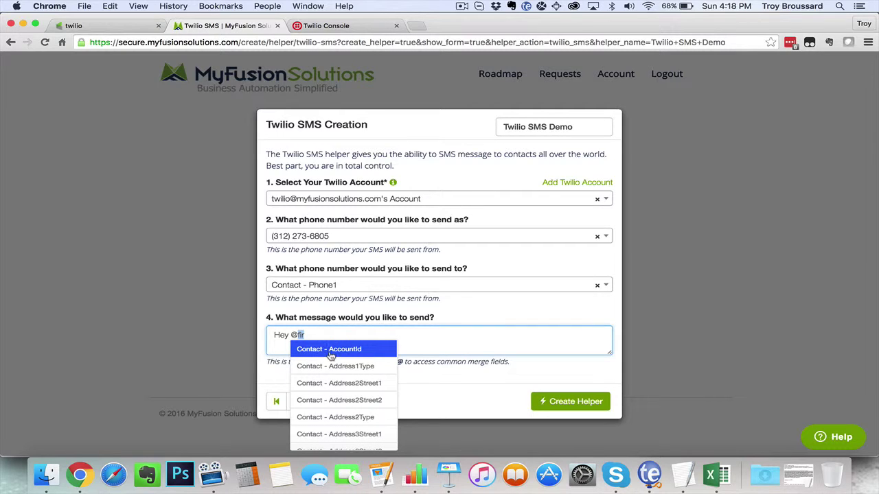
{"action": "type", "text": "fir"}
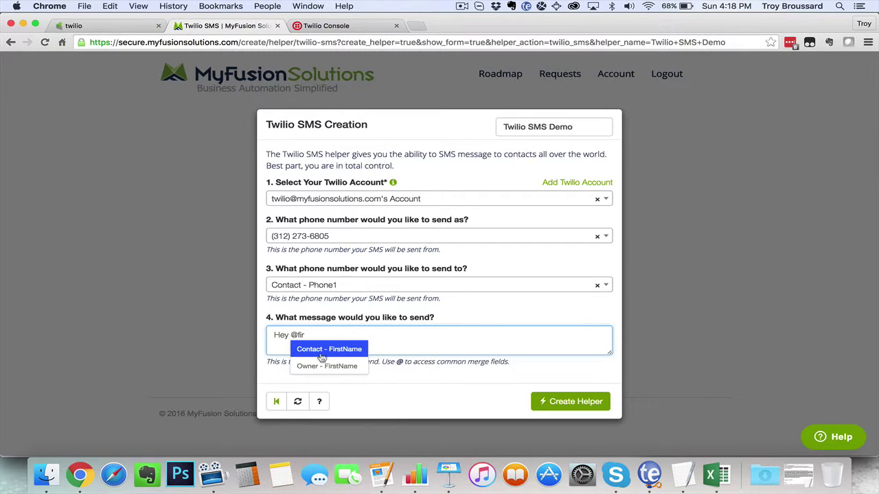
{"action": "left_click", "coordinate": [323, 353]}
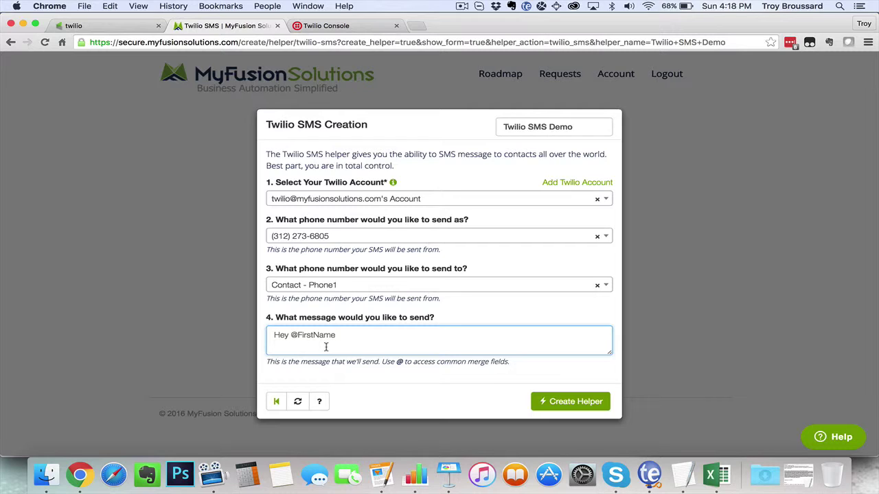
{"action": "key", "text": "BackSpace"}
Finish the message with ', just wanted to make sure you'll be on the webinar in 5 minutes!'
{"action": "type", "text": ", just wanted to make sure you'll be on the webinar in 5 minutes!"}
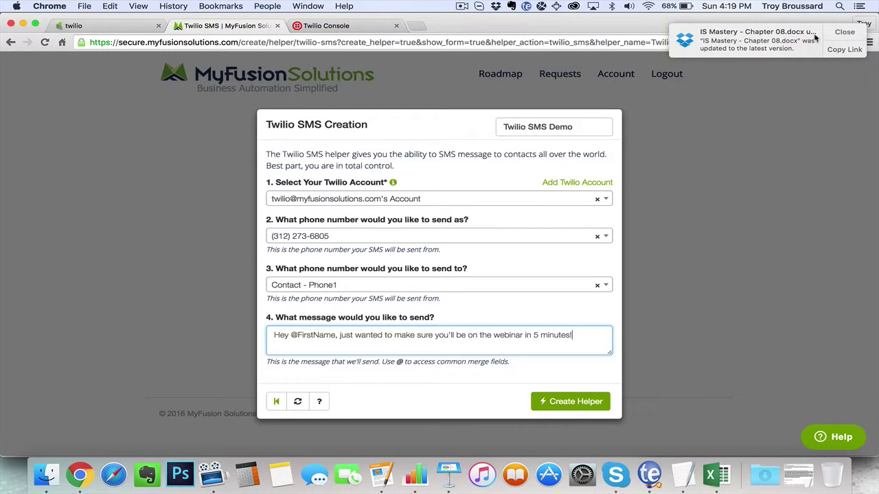
{"action": "left_click", "coordinate": [835, 31]}
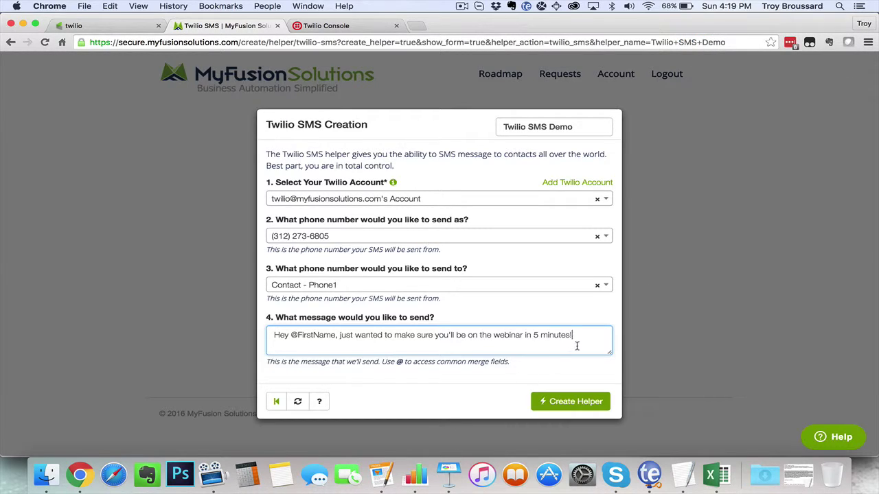
{"action": "type", "text": "@"}
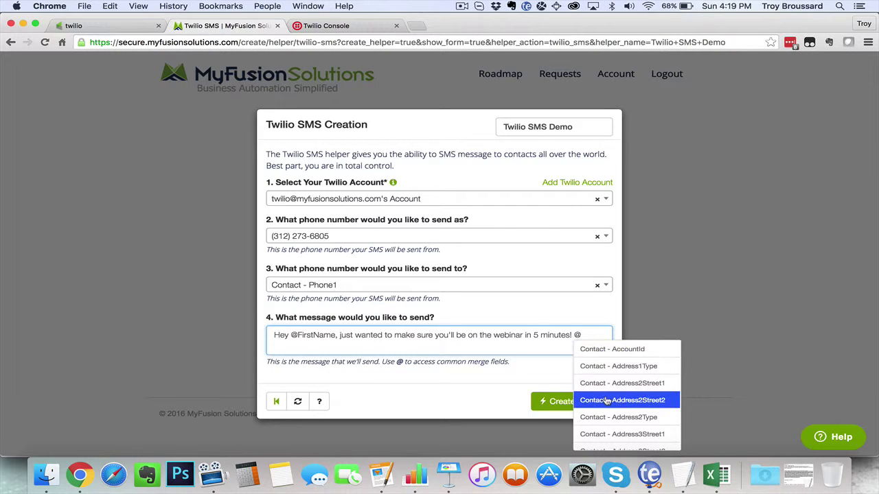
{"action": "scroll", "coordinate": [607, 399], "scroll_direction": "down", "scroll_amount": 1}
{"action": "scroll", "coordinate": [607, 400], "scroll_direction": "down", "scroll_amount": 5}
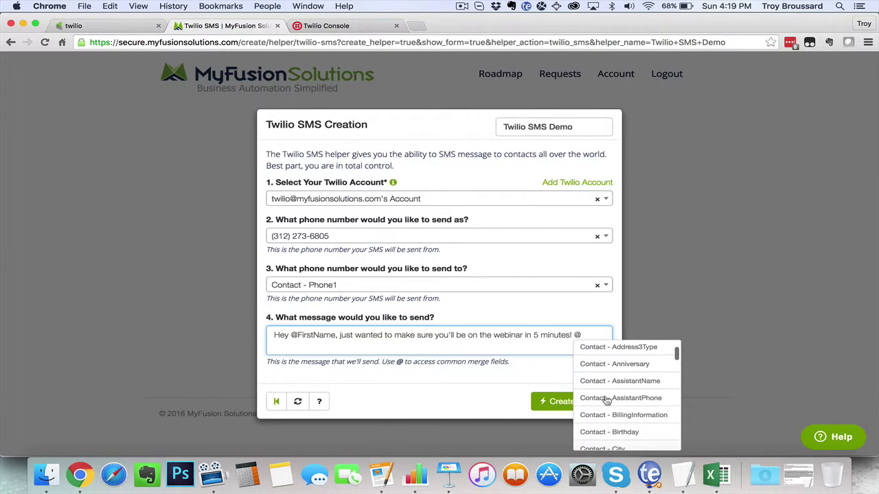
{"action": "scroll", "coordinate": [607, 399], "scroll_direction": "down", "scroll_amount": 6}
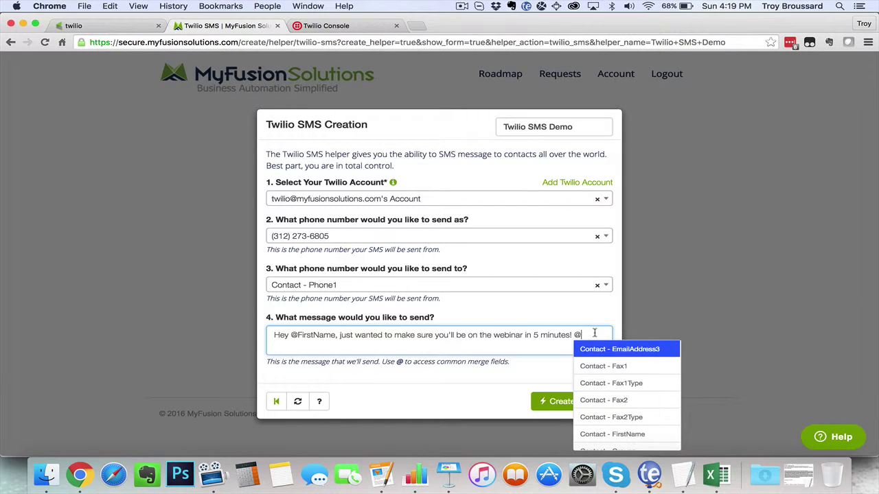
{"action": "key", "text": "BackSpace"}
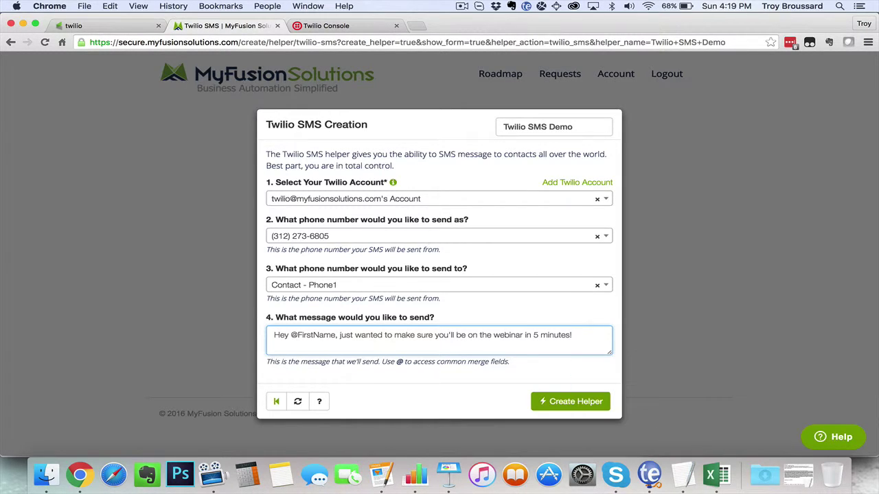
{"action": "left_click", "coordinate": [472, 396]}
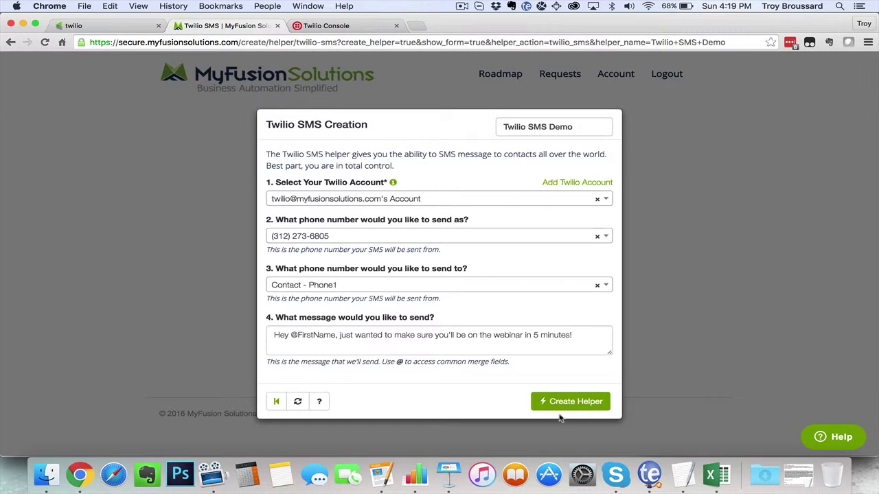
Create the Twilio SMS Demo helper (ID 4502), copy its post link, and go to Campaign Builder
{"action": "left_click", "coordinate": [581, 405]}
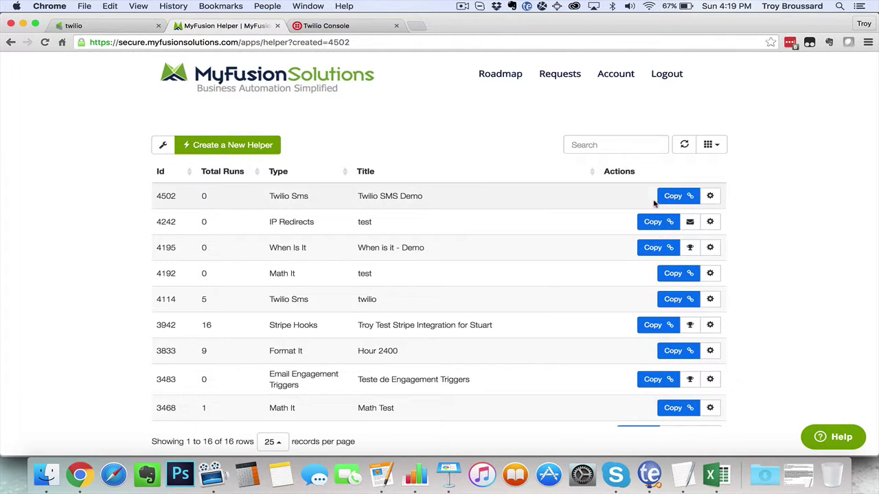
{"action": "left_click", "coordinate": [676, 197]}
{"action": "left_click", "coordinate": [126, 27]}
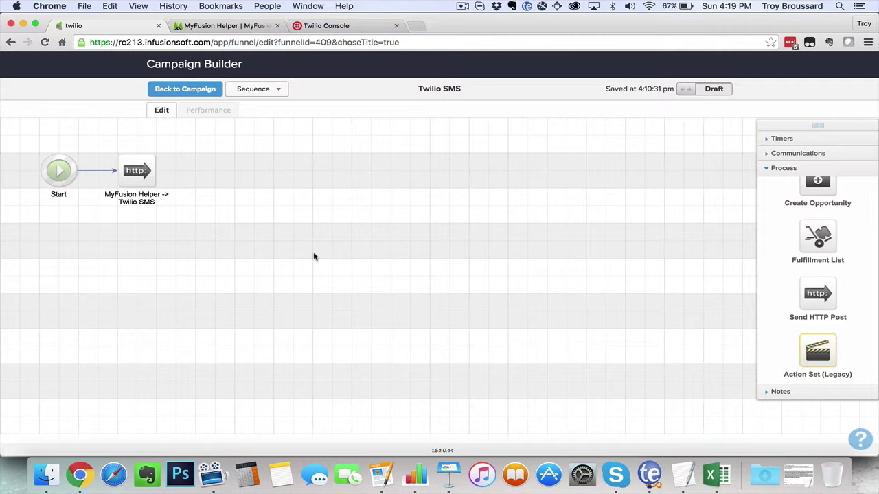
In the Twilio SMS sequence, set the HTTP Post step's URL to the copied helper link
{"action": "left_click", "coordinate": [202, 88]}
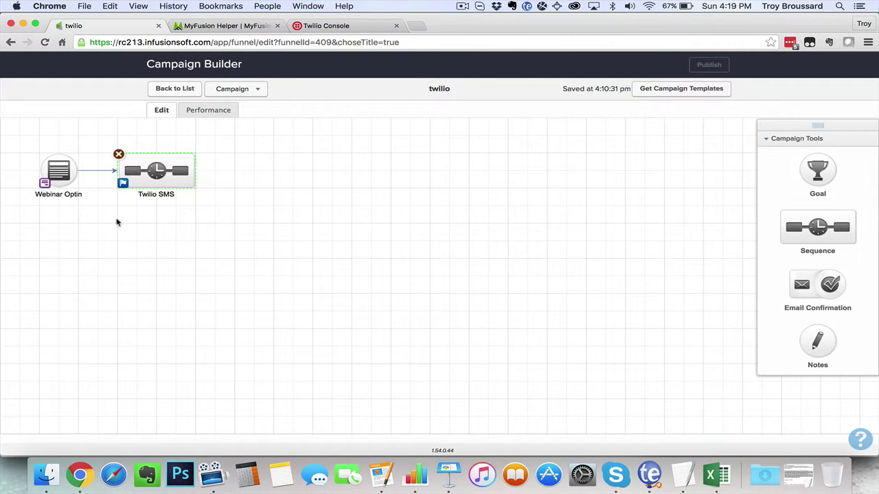
{"action": "mouse_move", "coordinate": [48, 193]}
{"action": "mouse_move", "coordinate": [135, 182]}
{"action": "double_click", "coordinate": [159, 172]}
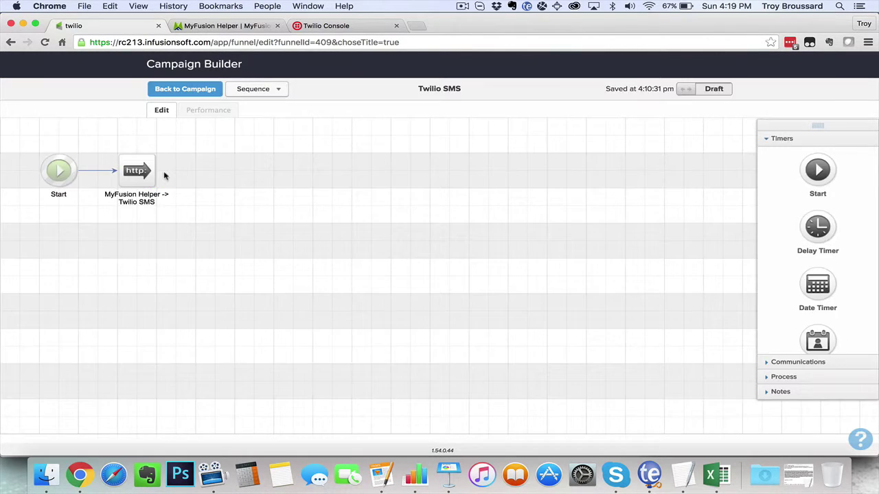
{"action": "left_click", "coordinate": [136, 178]}
{"action": "double_click", "coordinate": [130, 176]}
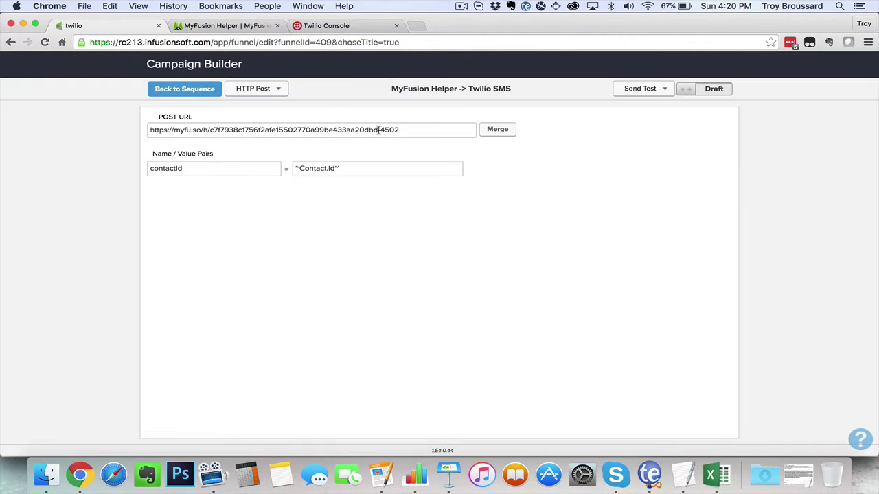
{"action": "triple_click", "coordinate": [431, 130]}
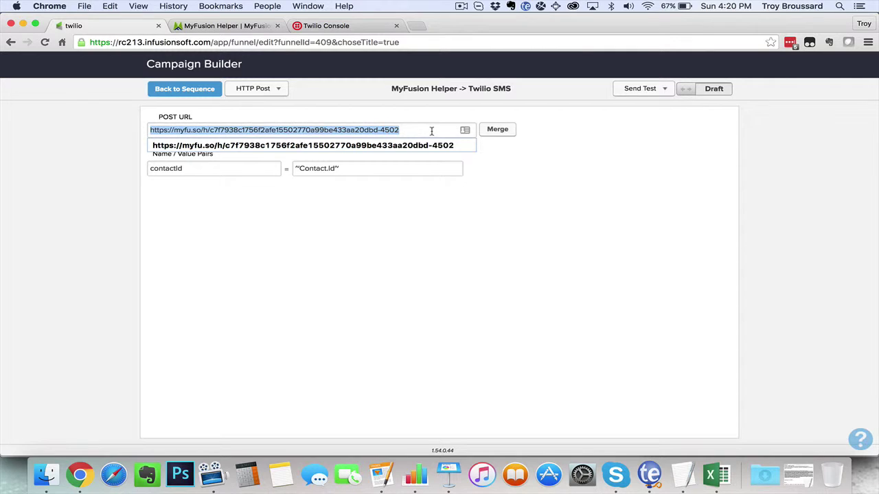
{"action": "key", "text": "super+c"}
{"action": "left_click", "coordinate": [431, 130]}
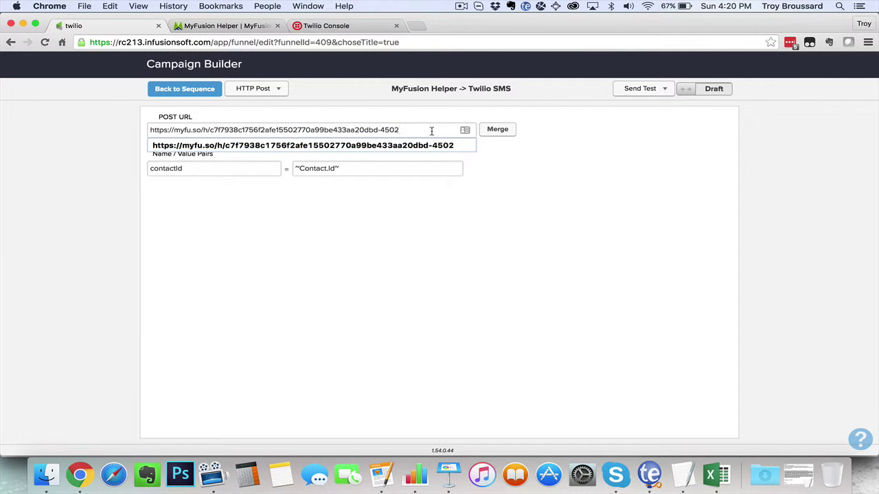
Mark the HTTP Post step and the Twilio SMS sequence as Ready
{"action": "left_click", "coordinate": [687, 90]}
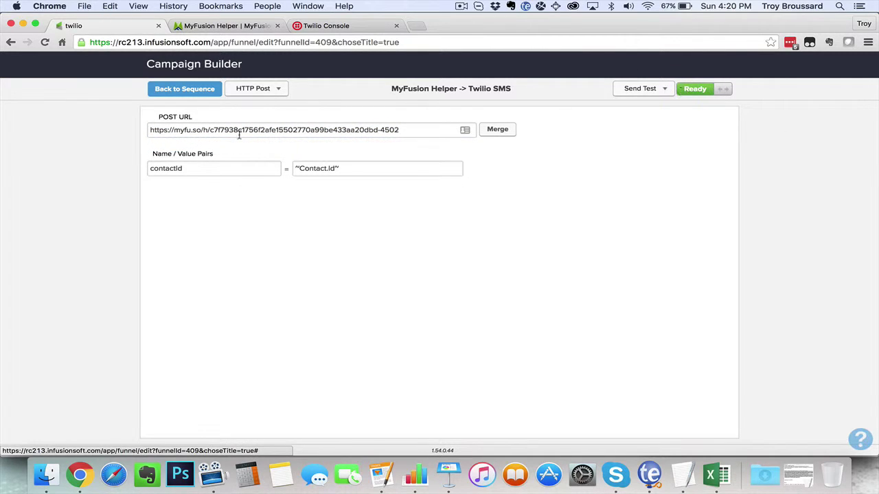
{"action": "left_click", "coordinate": [174, 92]}
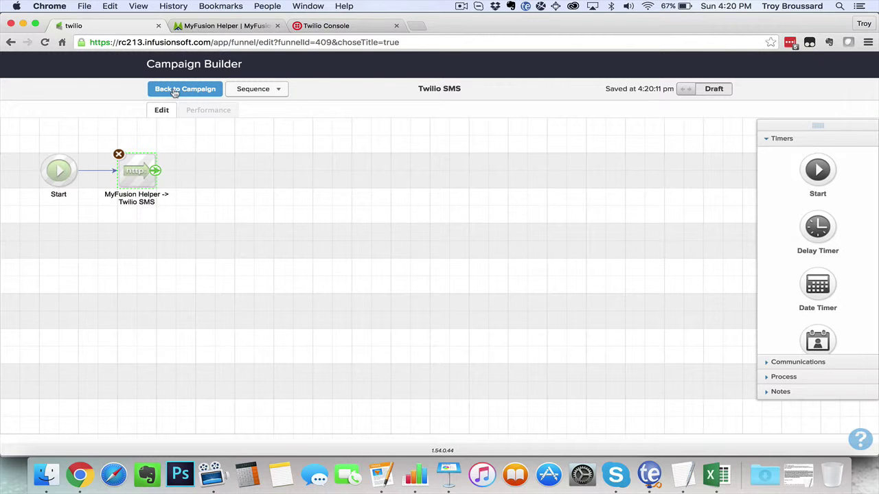
{"action": "left_click", "coordinate": [687, 89]}
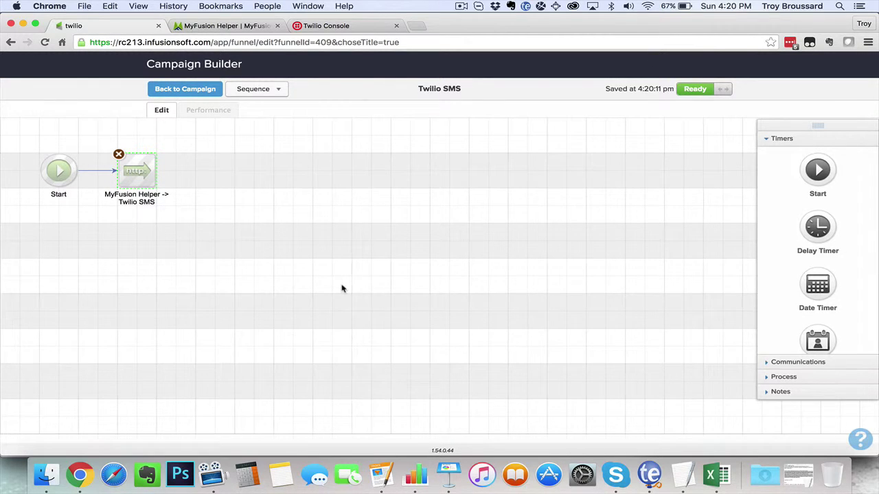
{"action": "mouse_move", "coordinate": [154, 170]}
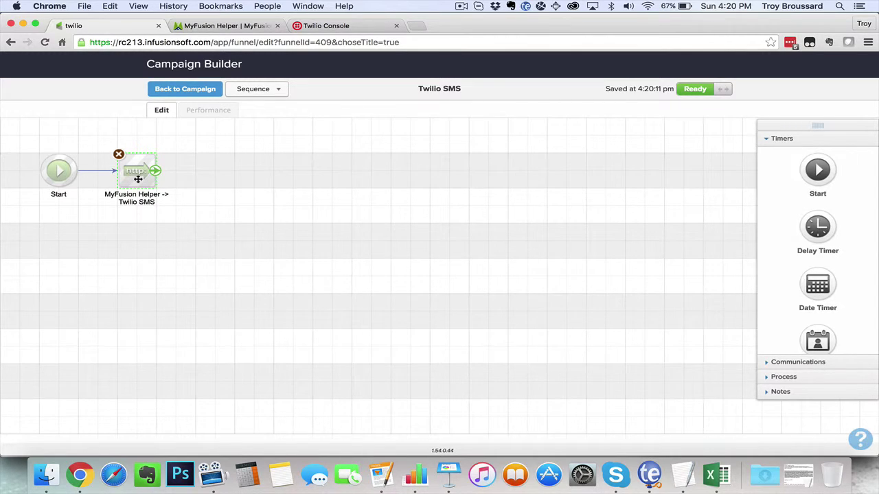